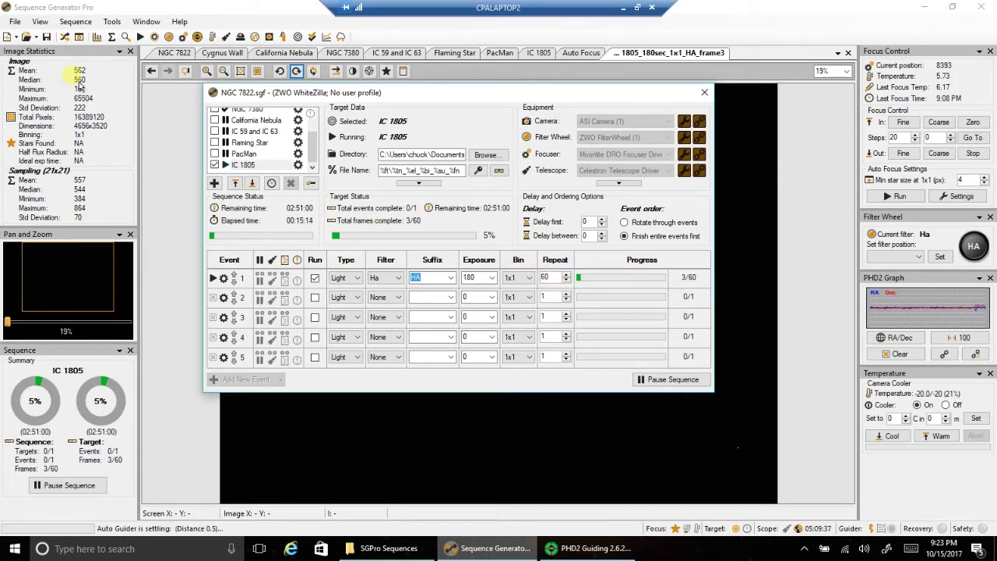
Step: Close the NGC 7822 sequence dialog and apply a medium auto stretch to the IC 1805 HA frame 3 image
{"action": "left_click", "coordinate": [704, 93]}
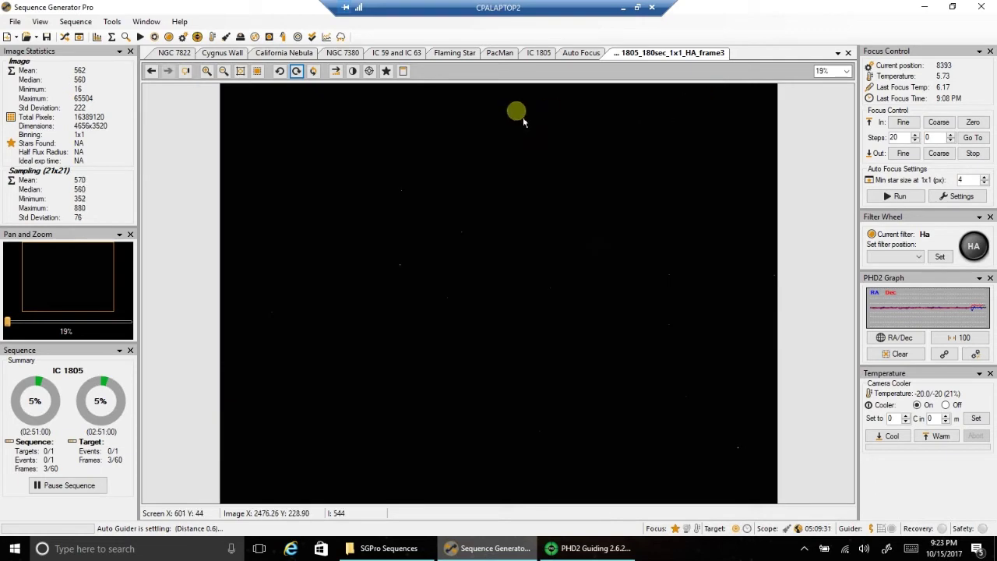
{"action": "right_click", "coordinate": [515, 89]}
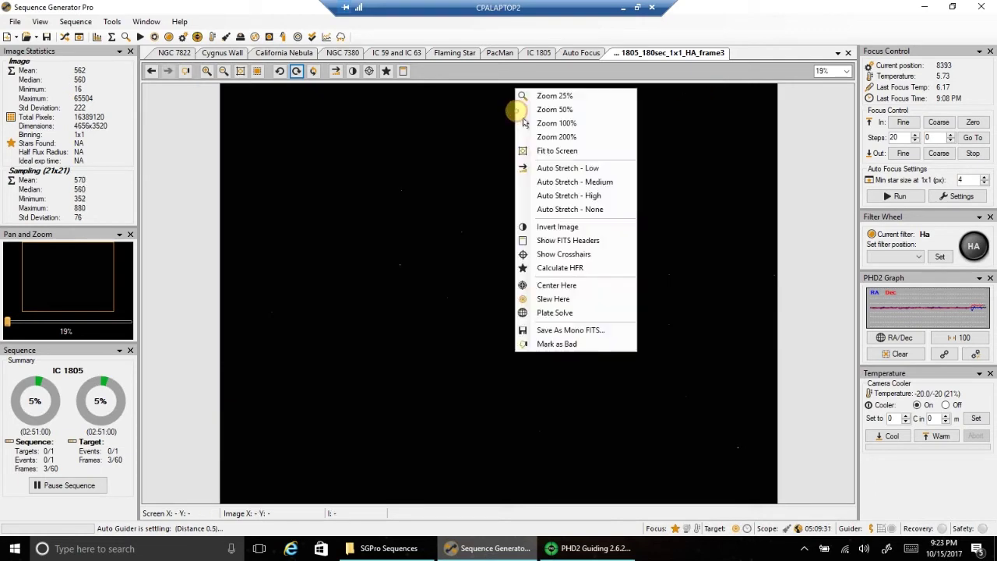
{"action": "left_click", "coordinate": [549, 184]}
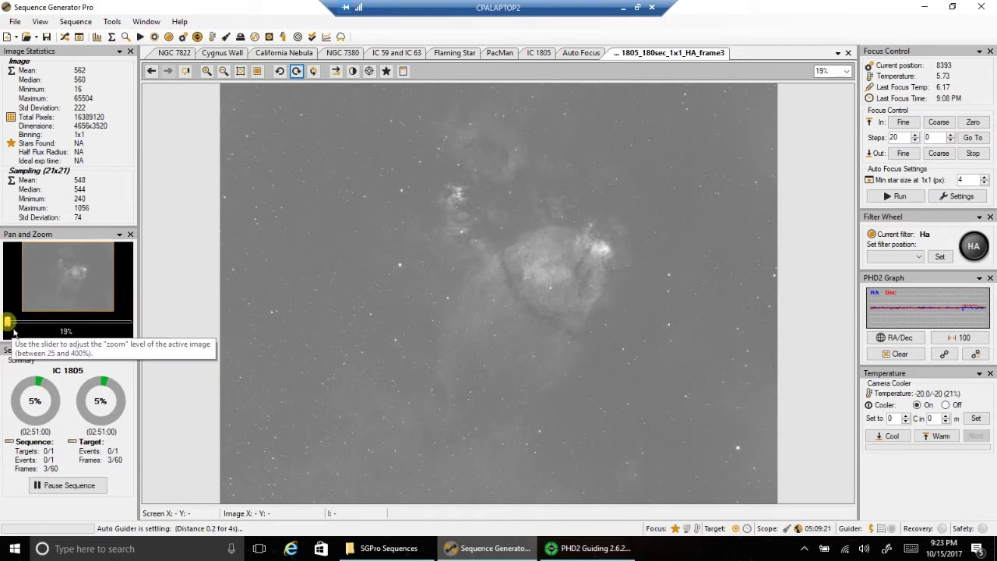
Step: Examine the stretched nebula frame up close, then fit the whole image to the screen
{"action": "left_click", "coordinate": [17, 330]}
{"action": "left_click_drag", "start_coordinate": [17, 330], "coordinate": [30, 330]}
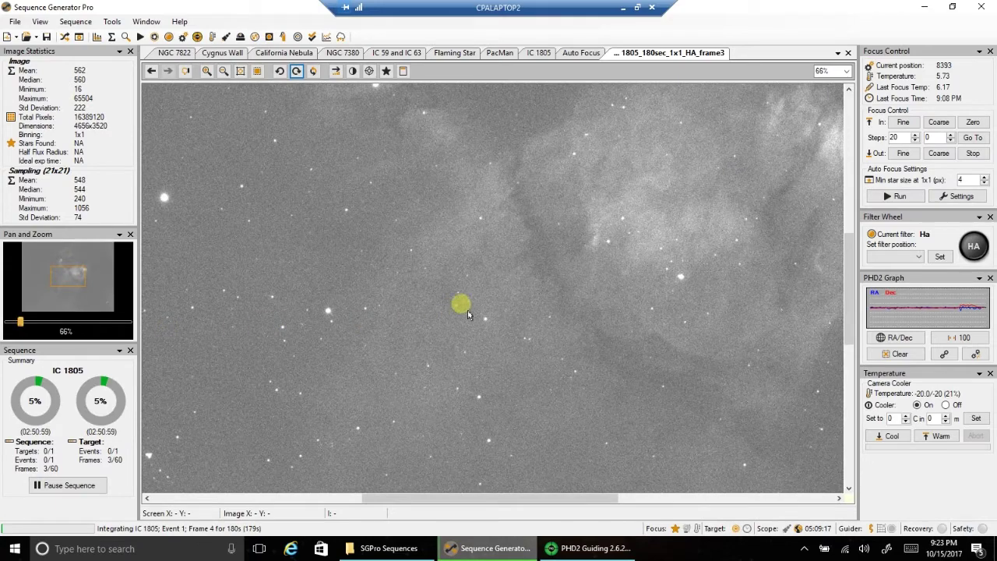
{"action": "mouse_move", "coordinate": [20, 330]}
{"action": "left_mouse_down"}
{"action": "mouse_move", "coordinate": [59, 332]}
{"action": "mouse_move", "coordinate": [8, 330]}
{"action": "left_mouse_up"}
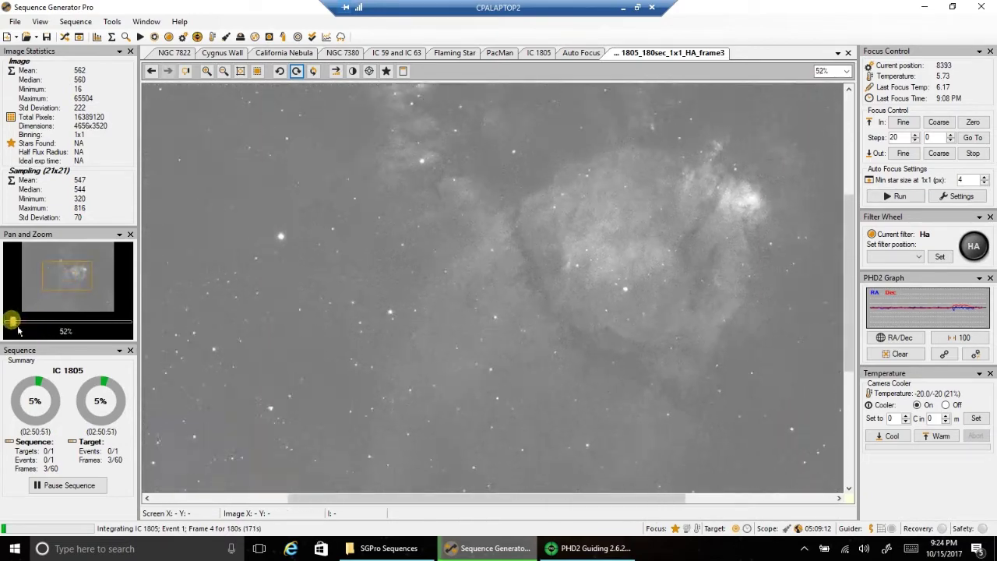
{"action": "right_click", "coordinate": [283, 216]}
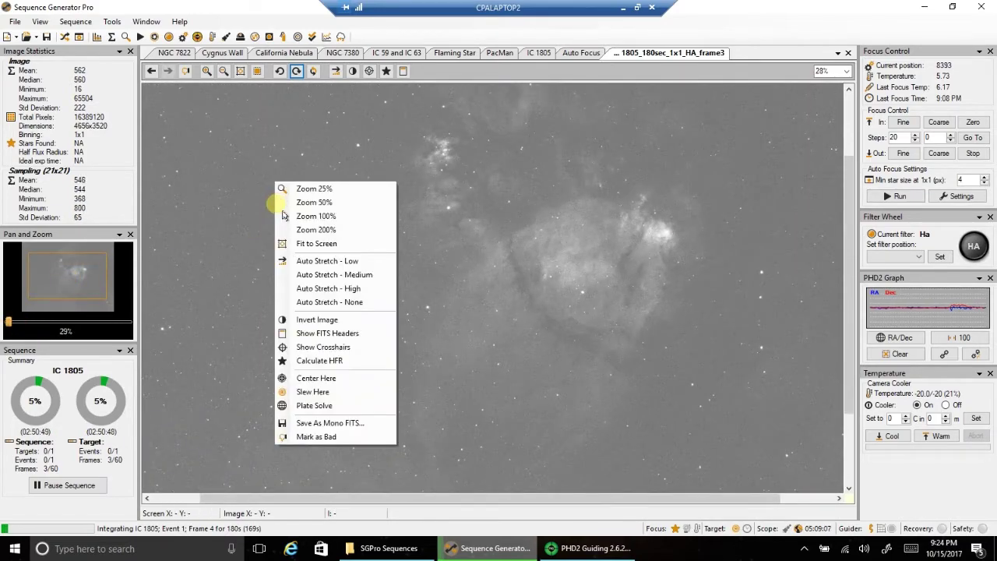
{"action": "left_click", "coordinate": [358, 244]}
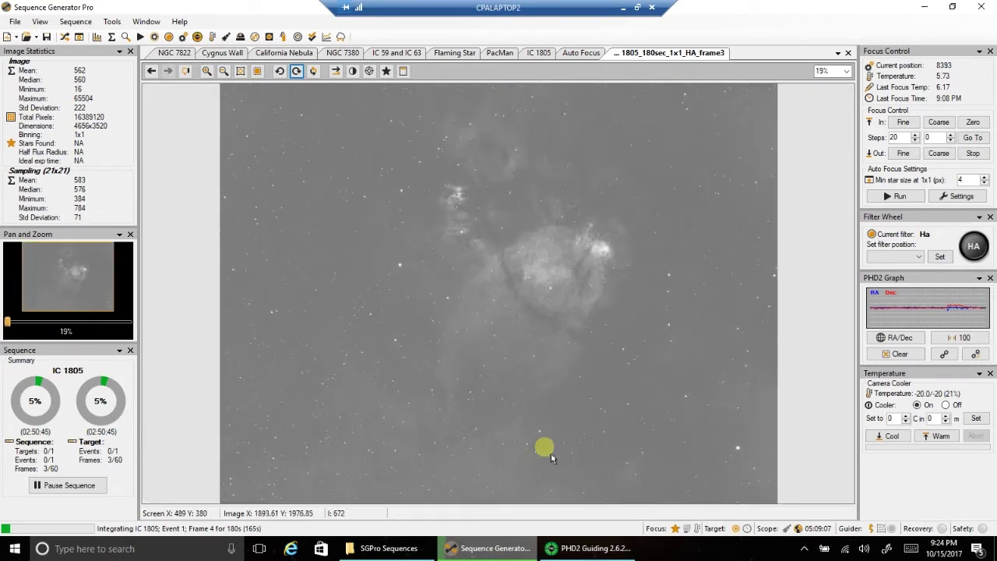
Step: Switch to PHD2 Guiding and clear both the guiding history graph and the target plot
{"action": "left_click", "coordinate": [569, 553]}
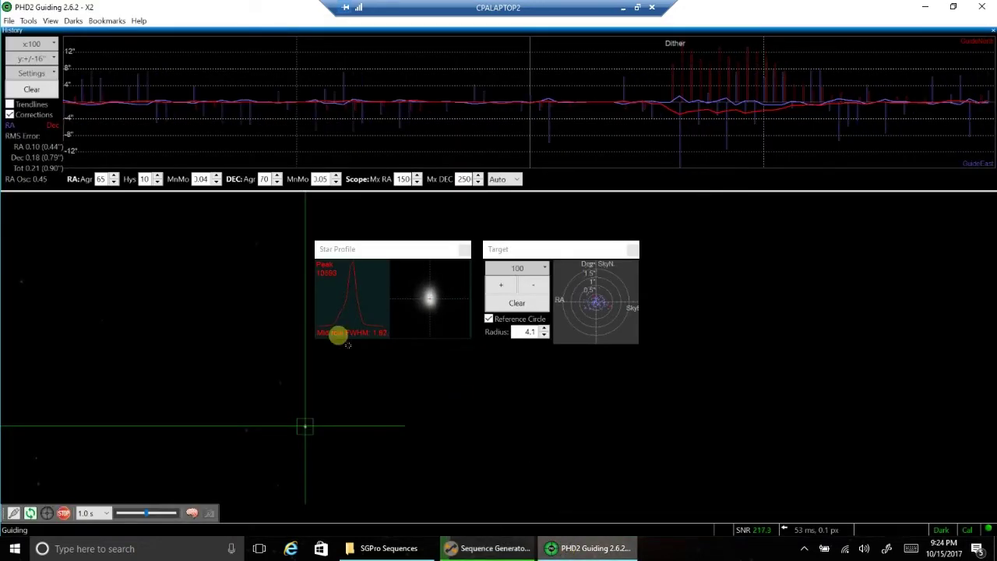
{"action": "left_click", "coordinate": [39, 92]}
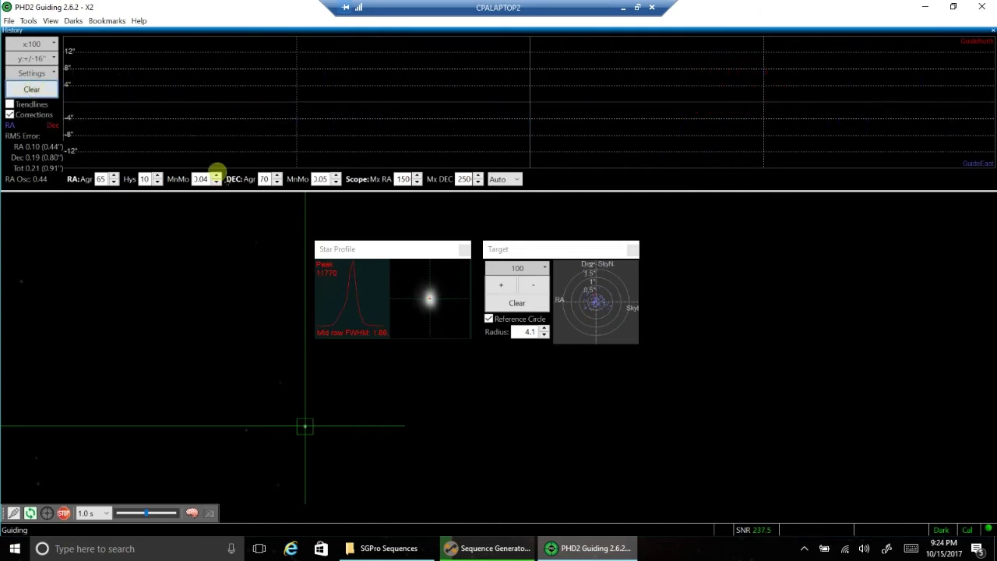
{"action": "left_click", "coordinate": [514, 303]}
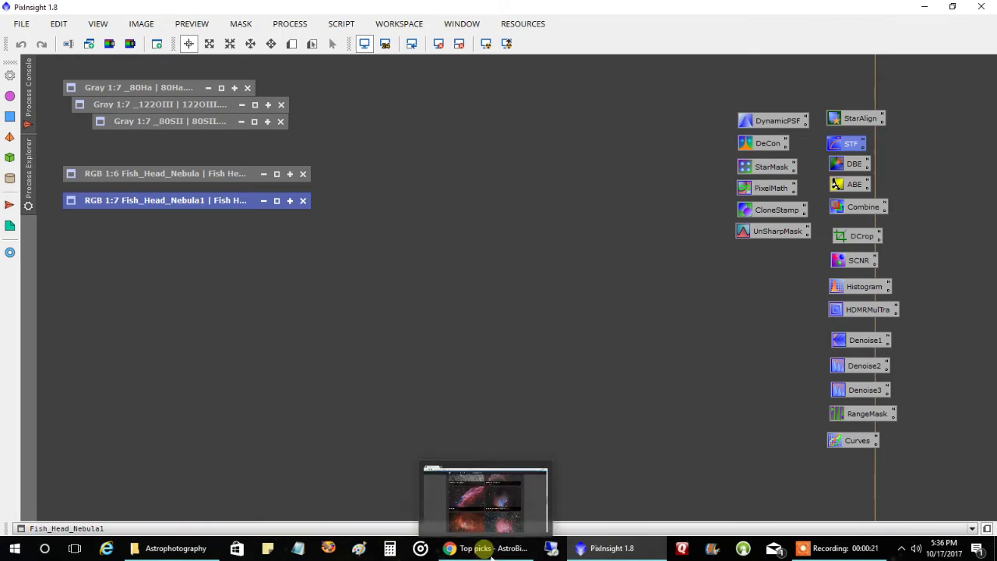
Step: Switch to Chrome, browse the AstroBin Top picks and open the Pacman Nebula (NGC 281) in SHO image
{"action": "left_click", "coordinate": [491, 548]}
{"action": "scroll", "coordinate": [545, 366], "scroll_direction": "up", "scroll_amount": 5}
{"action": "scroll", "coordinate": [549, 354], "scroll_direction": "up", "scroll_amount": 10}
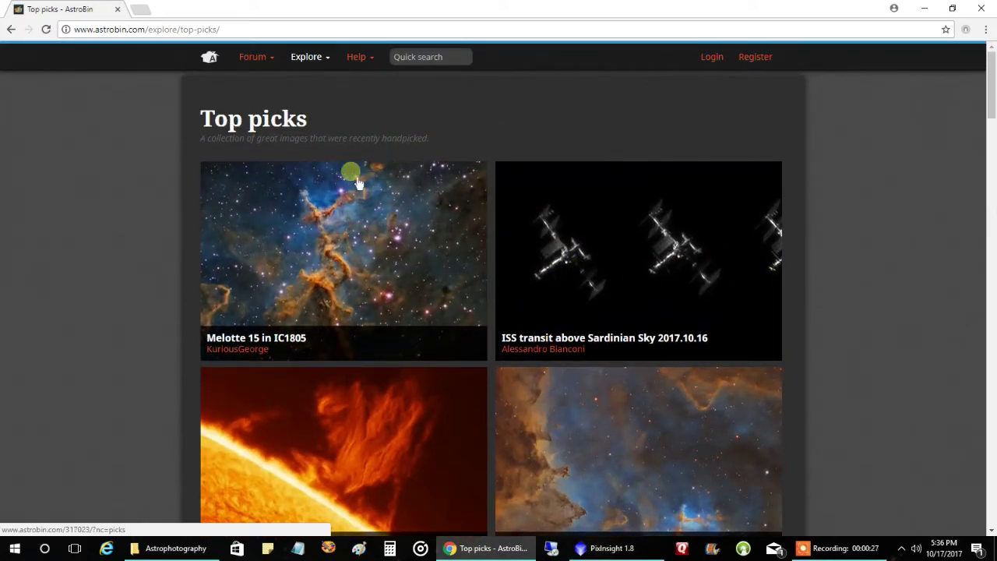
{"action": "scroll", "coordinate": [420, 199], "scroll_direction": "down", "scroll_amount": 4}
{"action": "scroll", "coordinate": [431, 217], "scroll_direction": "down", "scroll_amount": 14}
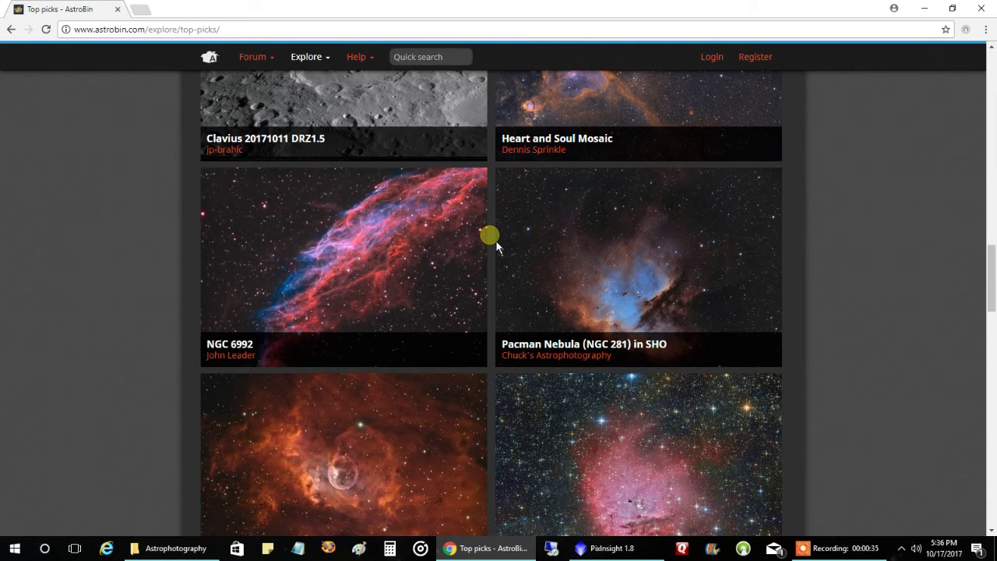
{"action": "left_click", "coordinate": [720, 287]}
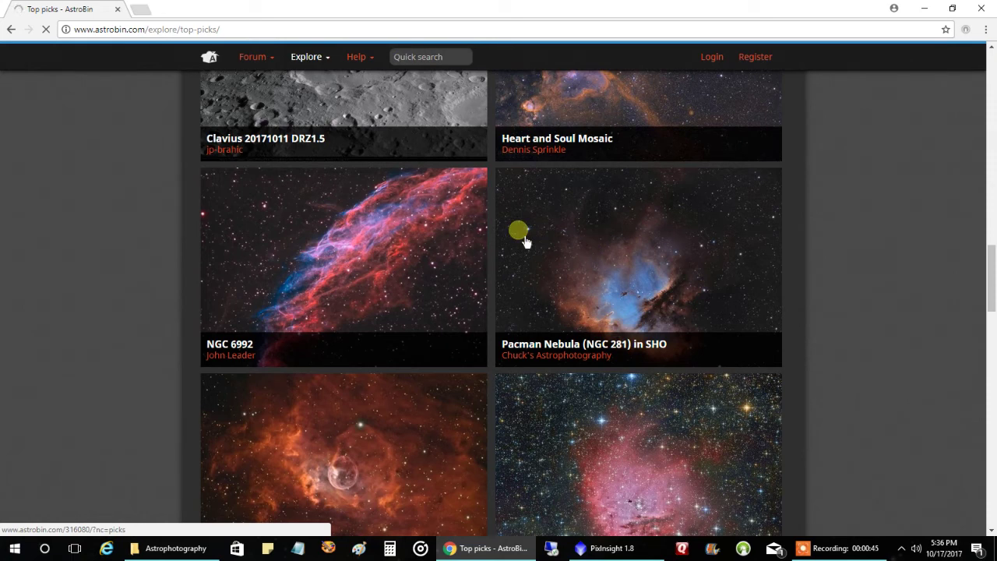
{"action": "left_click", "coordinate": [576, 235]}
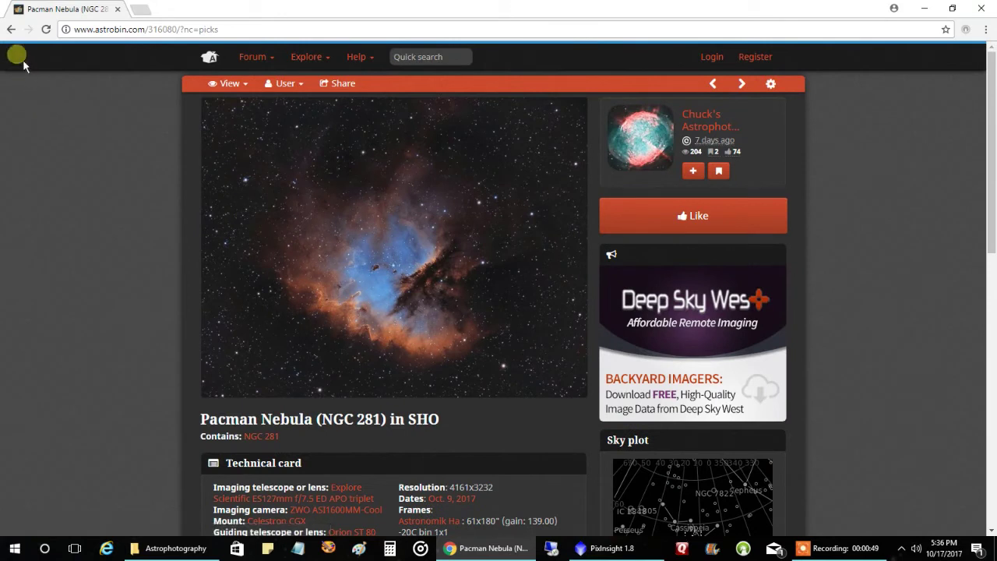
Step: Return to the Top picks and open the Bubble Nebula (NGC 7635) in SHO image
{"action": "left_click", "coordinate": [11, 30]}
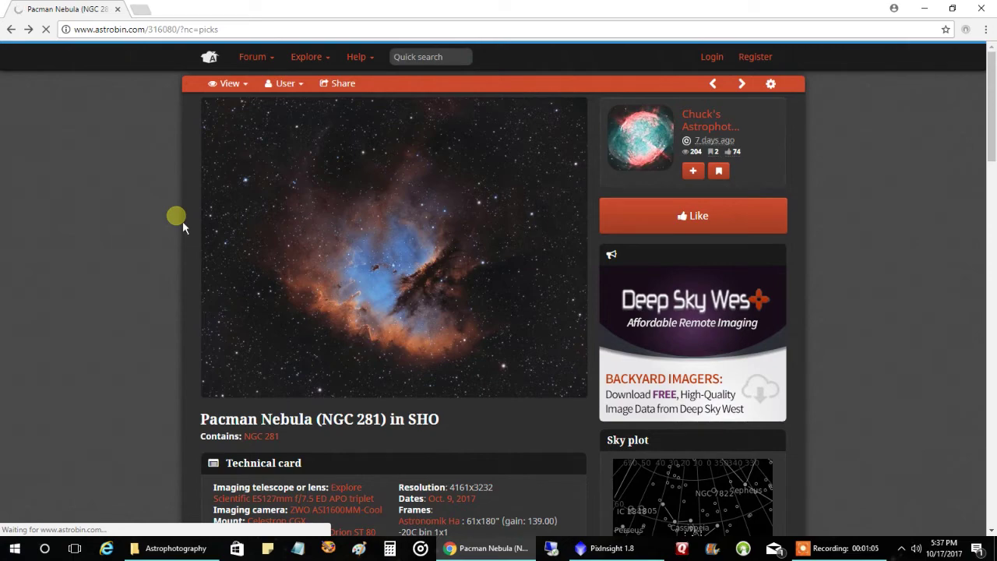
{"action": "key", "text": "alt+Left"}
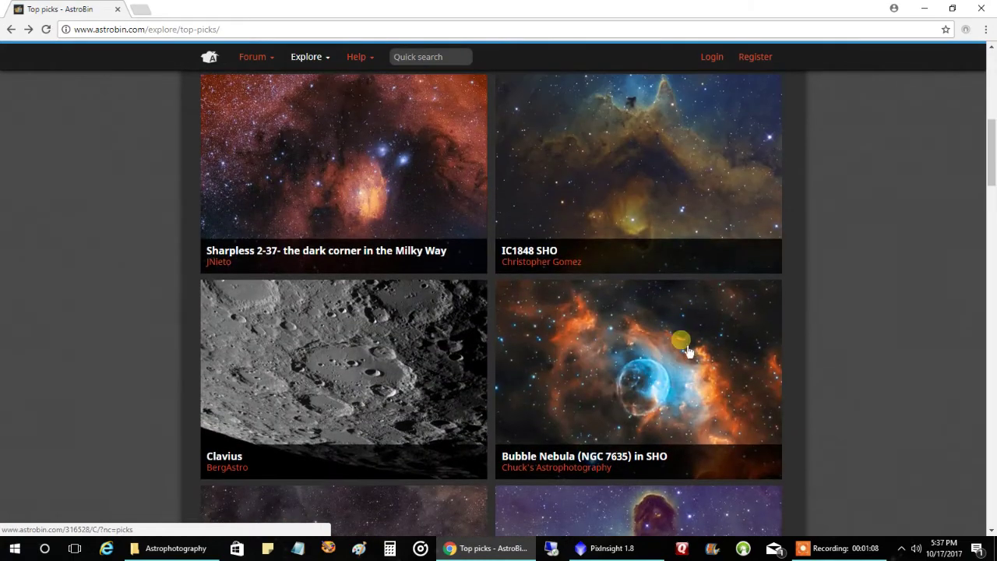
{"action": "left_click", "coordinate": [686, 342]}
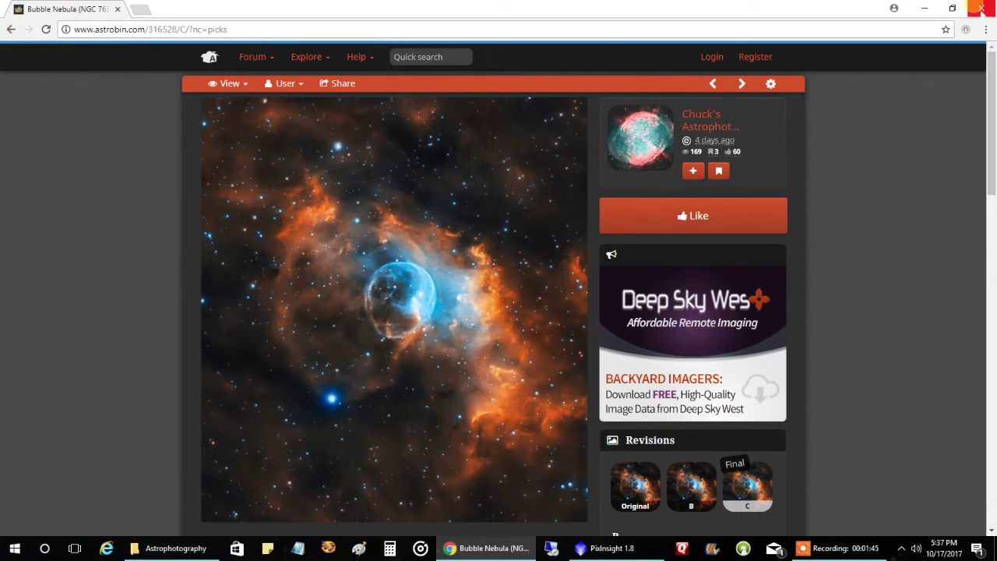
Step: Switch to PixInsight, expand the collapsed _80Ha image and move it clear of the other image windows
{"action": "left_click", "coordinate": [607, 548]}
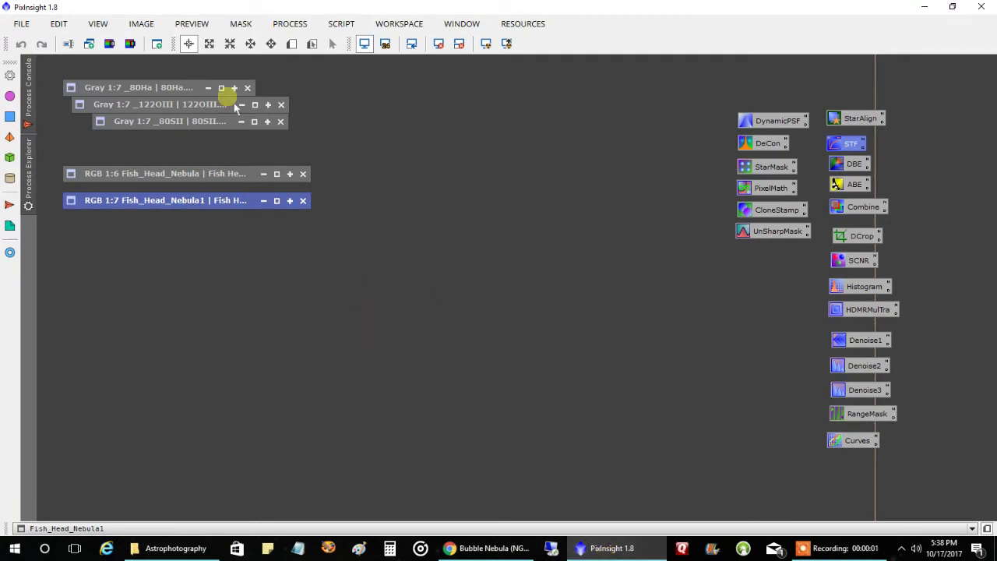
{"action": "double_click", "coordinate": [231, 94]}
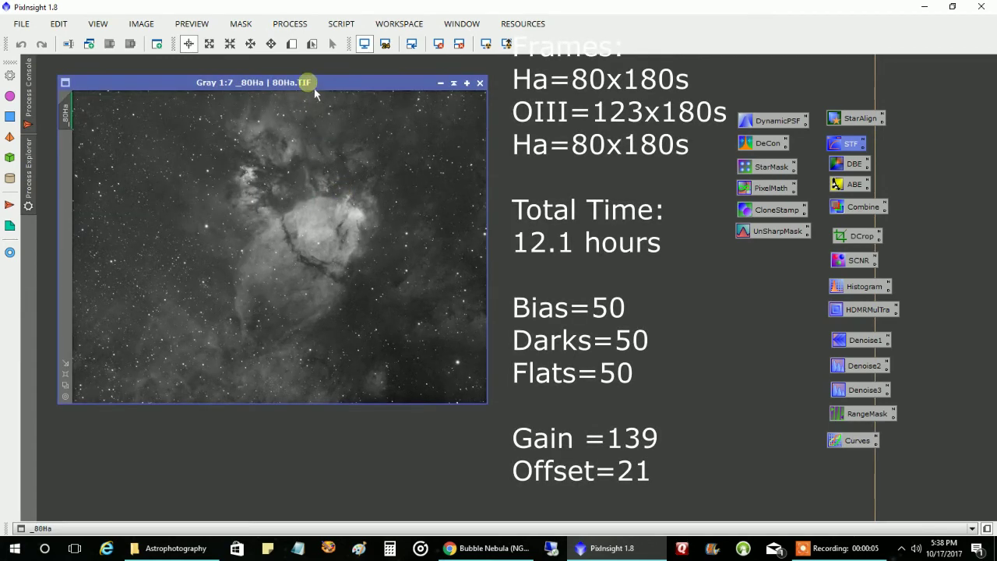
{"action": "left_click_drag", "start_coordinate": [314, 88], "coordinate": [328, 120]}
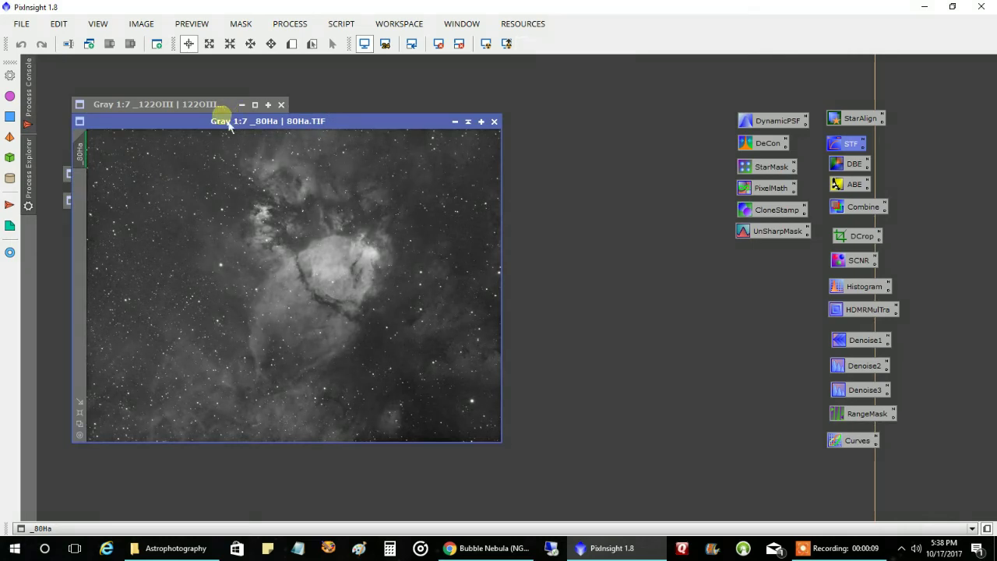
{"action": "left_click_drag", "start_coordinate": [232, 123], "coordinate": [240, 123]}
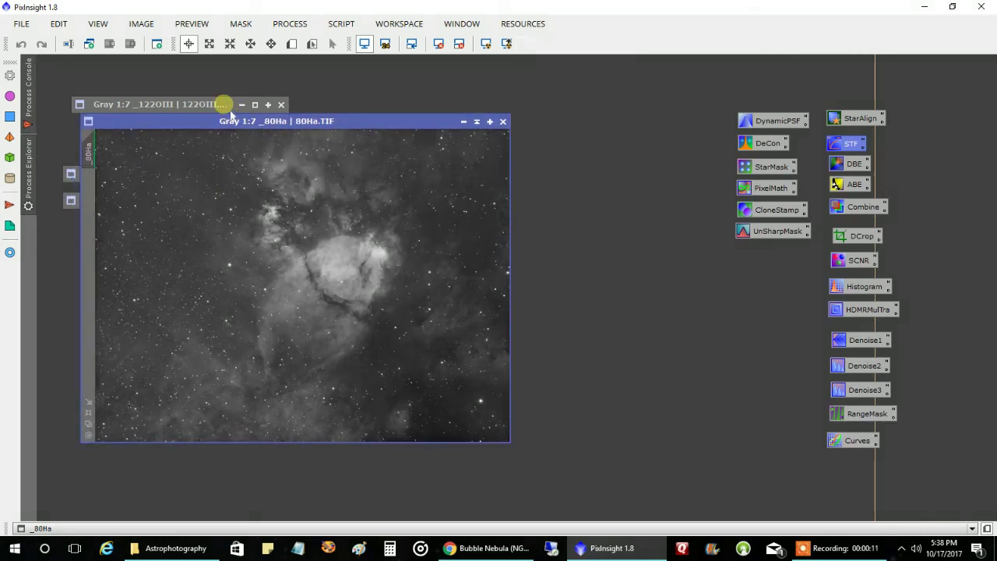
Step: Expand the _122OIII and _80SII images and place the OIII image beside the SII image for comparison
{"action": "left_click", "coordinate": [252, 103]}
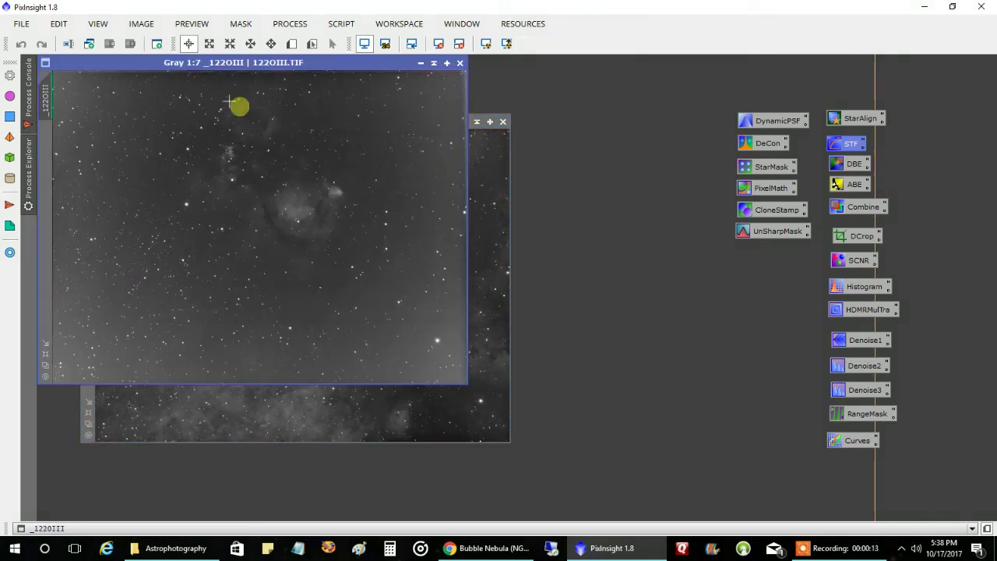
{"action": "left_click_drag", "start_coordinate": [191, 69], "coordinate": [253, 174]}
{"action": "left_click_drag", "start_coordinate": [247, 133], "coordinate": [260, 104]}
{"action": "left_click", "coordinate": [303, 293]}
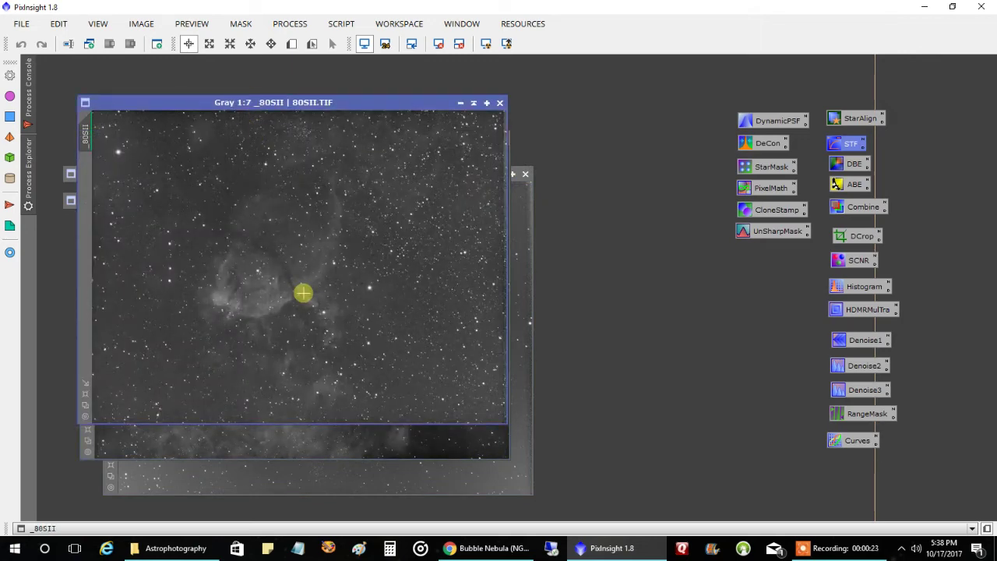
{"action": "left_click", "coordinate": [261, 483]}
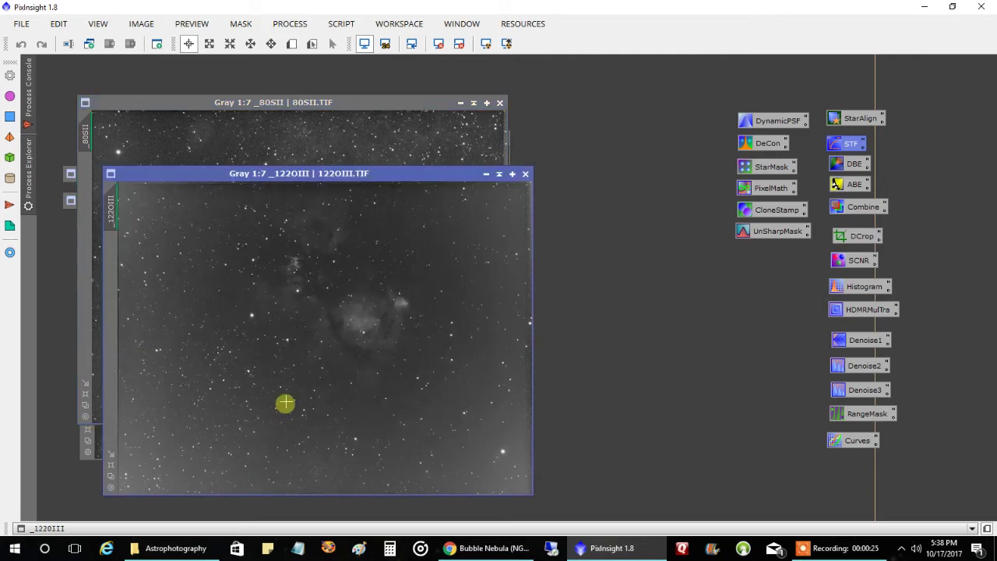
{"action": "left_click_drag", "start_coordinate": [360, 175], "coordinate": [759, 111]}
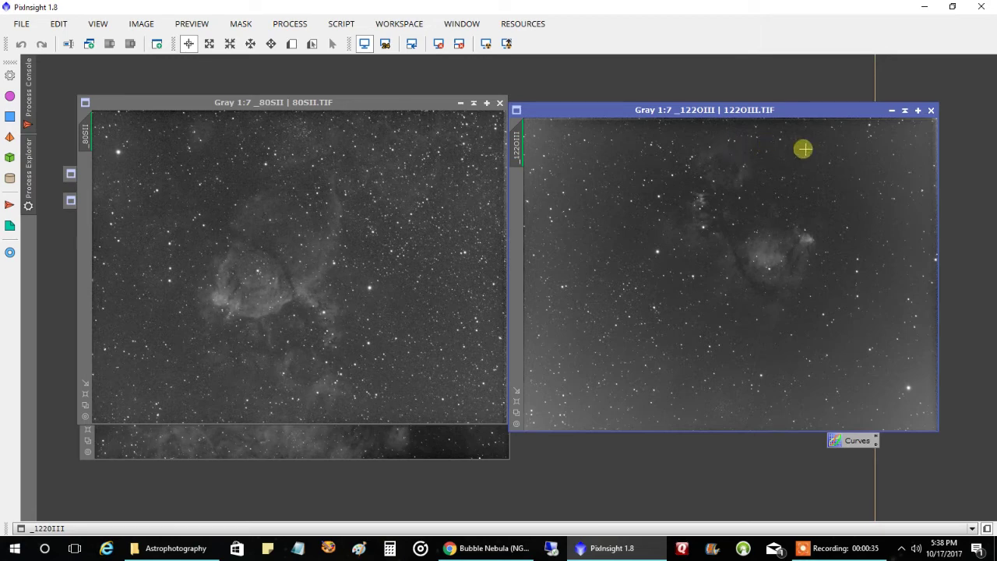
Step: Collapse the _122OIII, _80SII and _80Ha image windows back to their title bars
{"action": "left_click", "coordinate": [905, 111]}
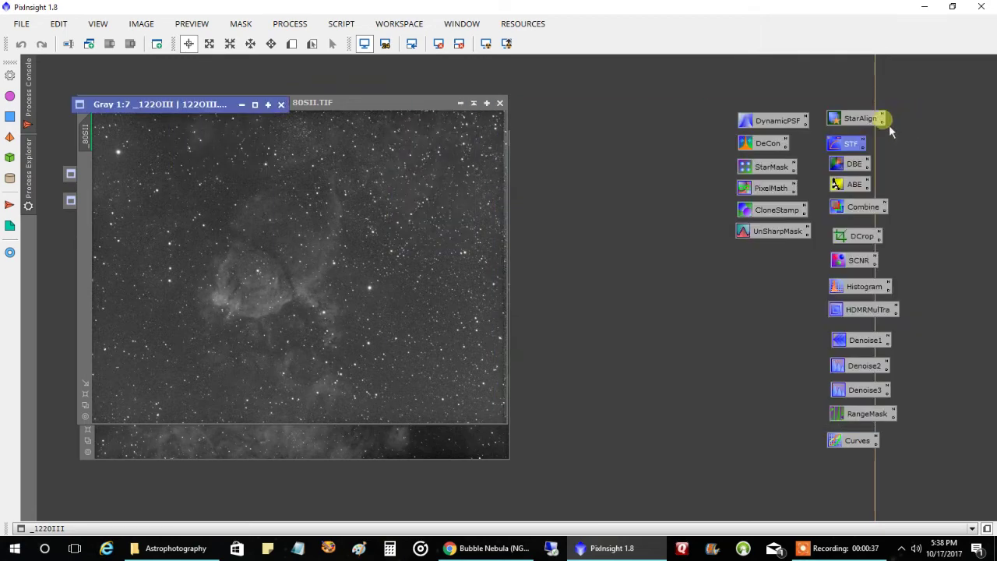
{"action": "left_click", "coordinate": [473, 103]}
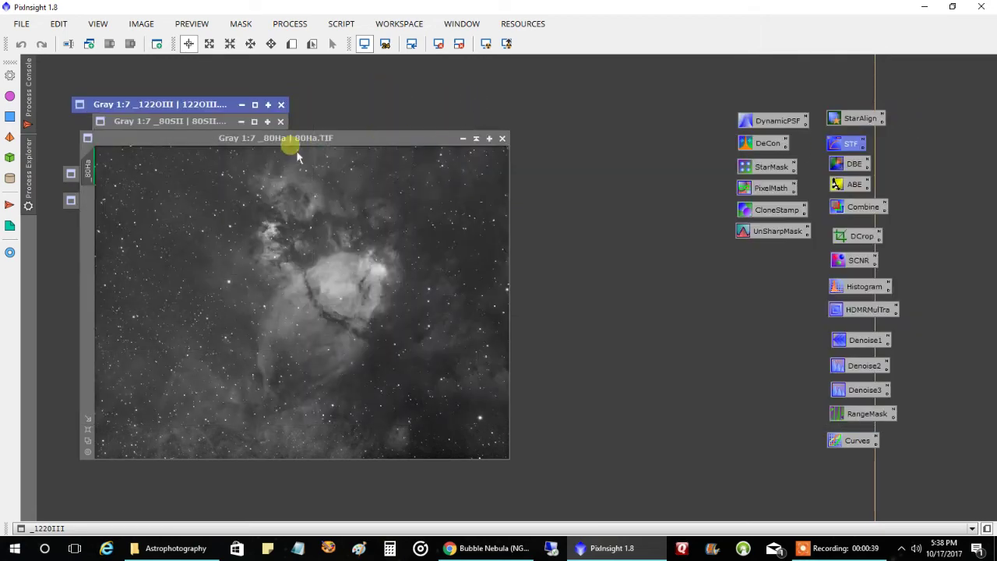
{"action": "left_click", "coordinate": [475, 138]}
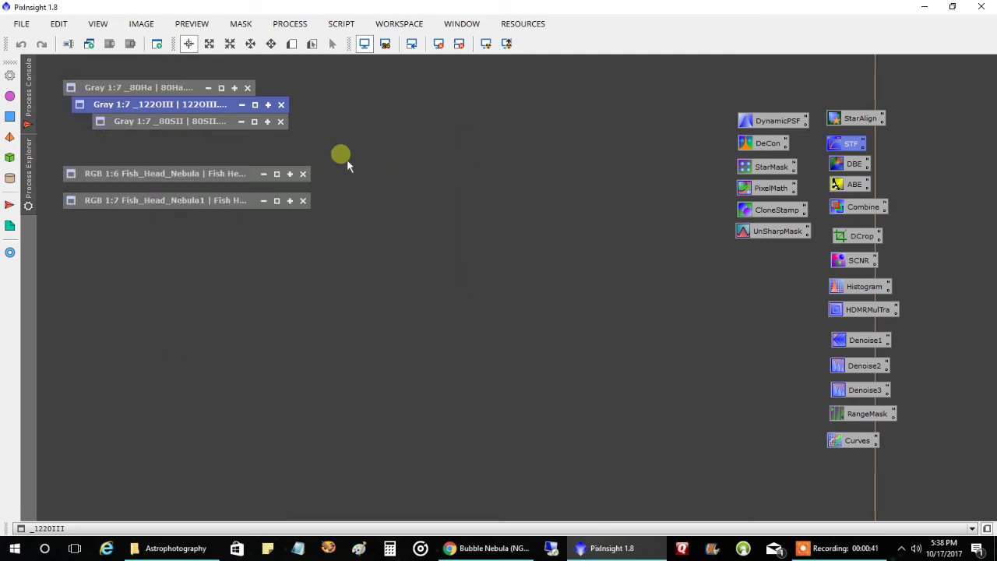
Step: Expand the Fish_Head_Nebula colour image, move it away from the collapsed images and enlarge its window to 1:5 scale
{"action": "mouse_move", "coordinate": [201, 180]}
{"action": "left_mouse_down"}
{"action": "mouse_move", "coordinate": [395, 199]}
{"action": "mouse_move", "coordinate": [326, 236]}
{"action": "left_mouse_up"}
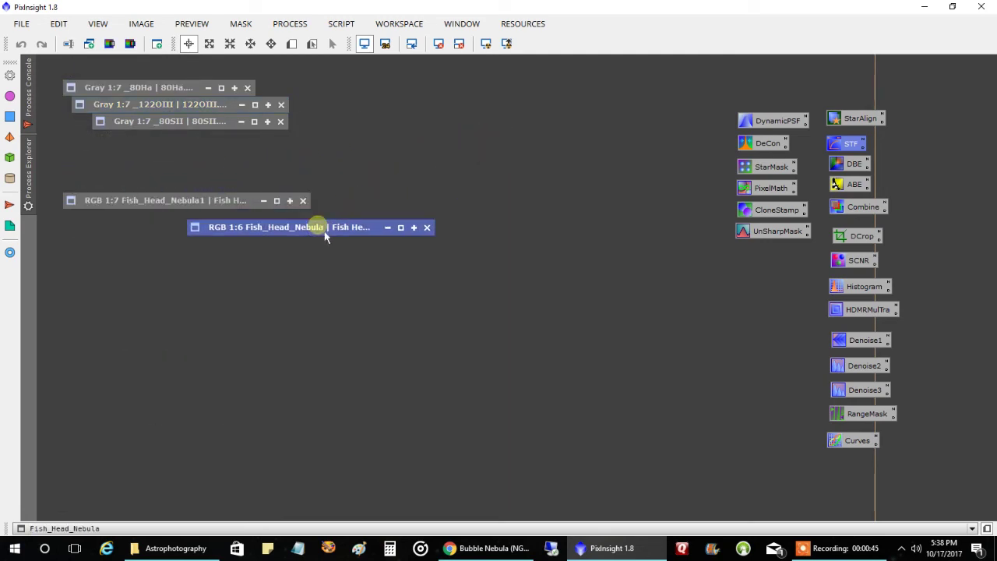
{"action": "left_click", "coordinate": [401, 231]}
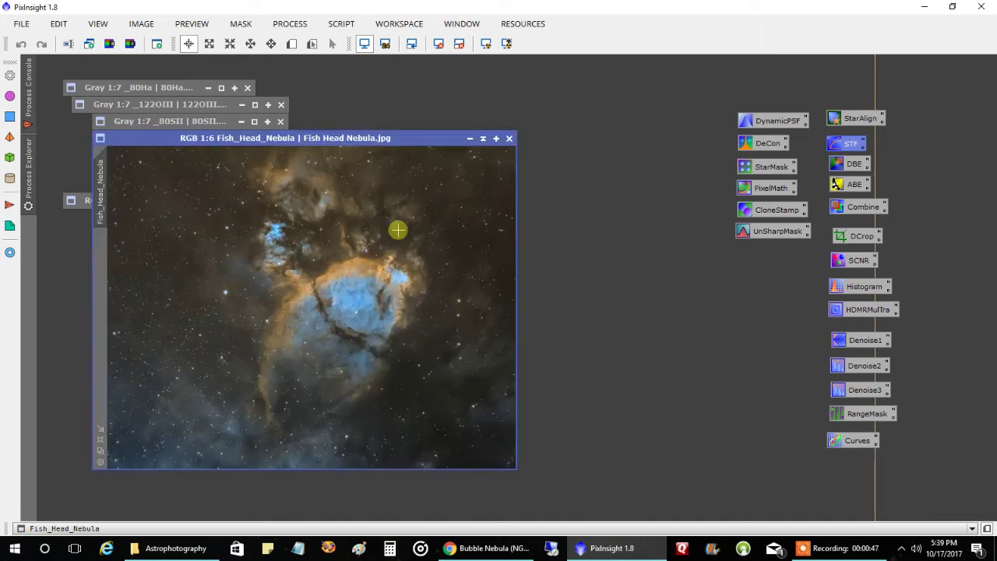
{"action": "left_click_drag", "start_coordinate": [374, 137], "coordinate": [453, 131]}
{"action": "left_click", "coordinate": [187, 433]}
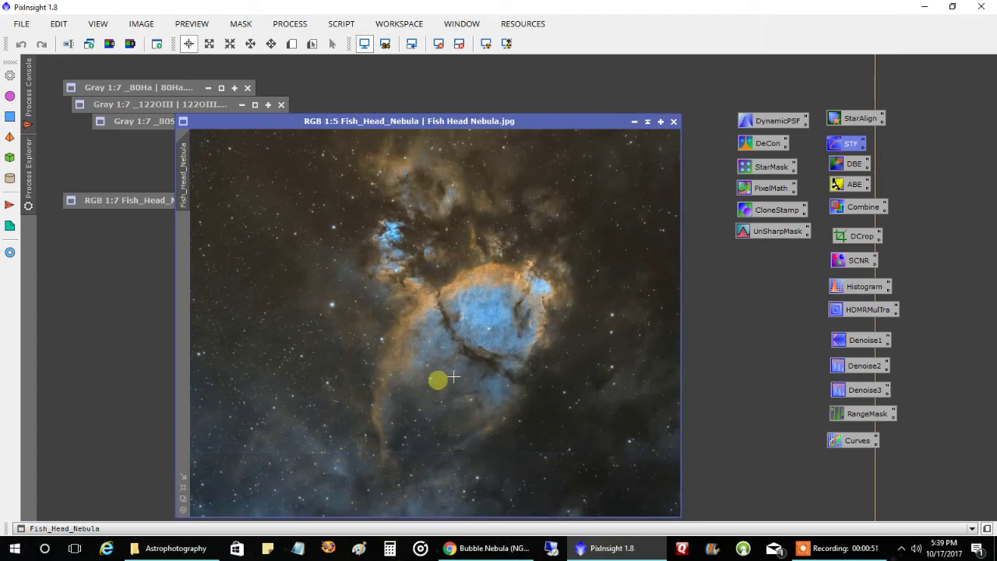
Step: Examine the dark lane, blue core and stars of the Fish_Head_Nebula image up close, ending with the full view
{"action": "scroll", "coordinate": [520, 350], "scroll_direction": "up", "scroll_amount": 4}
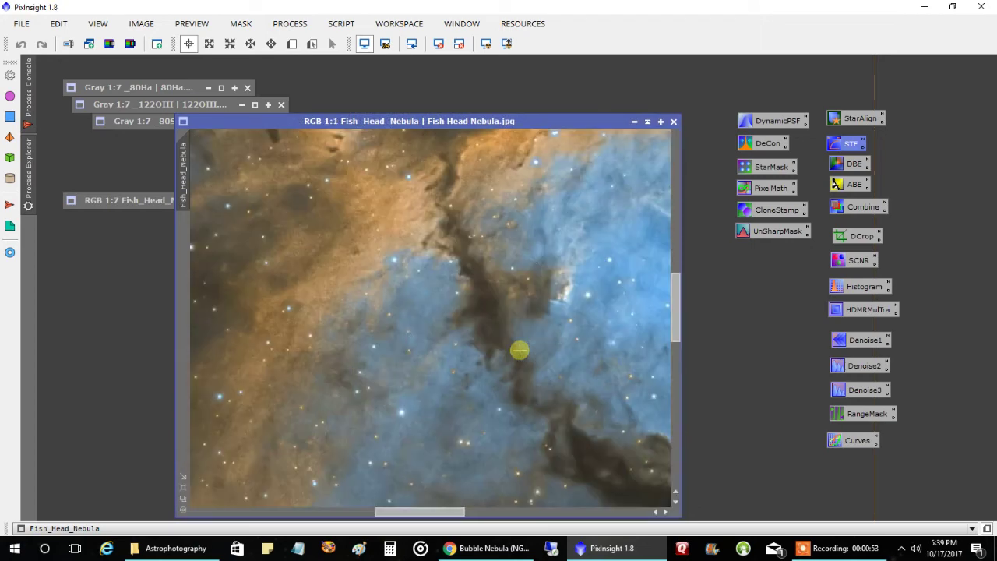
{"action": "scroll", "coordinate": [519, 351], "scroll_direction": "down", "scroll_amount": 2}
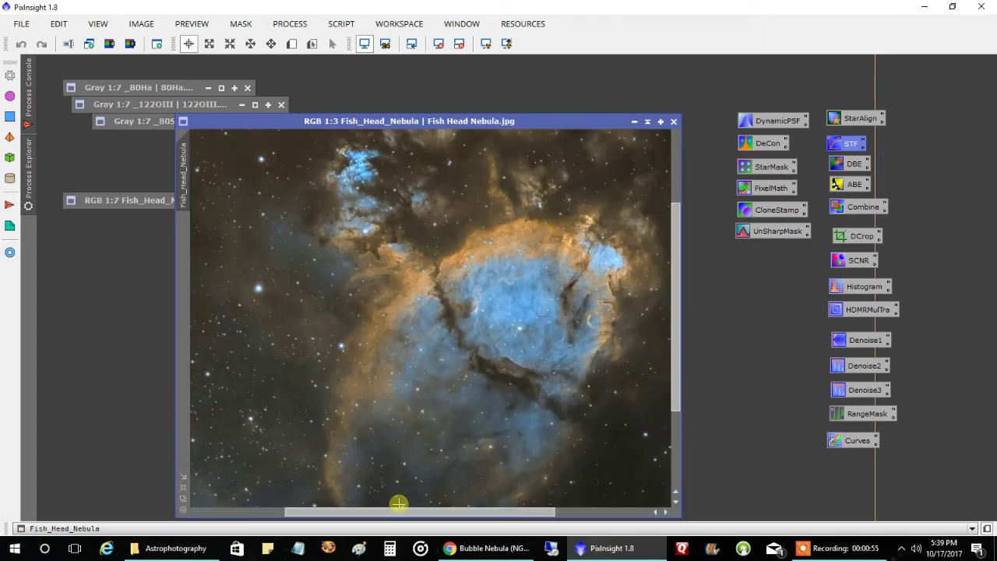
{"action": "left_click_drag", "start_coordinate": [398, 504], "coordinate": [444, 511]}
{"action": "scroll", "coordinate": [486, 425], "scroll_direction": "up", "scroll_amount": 3}
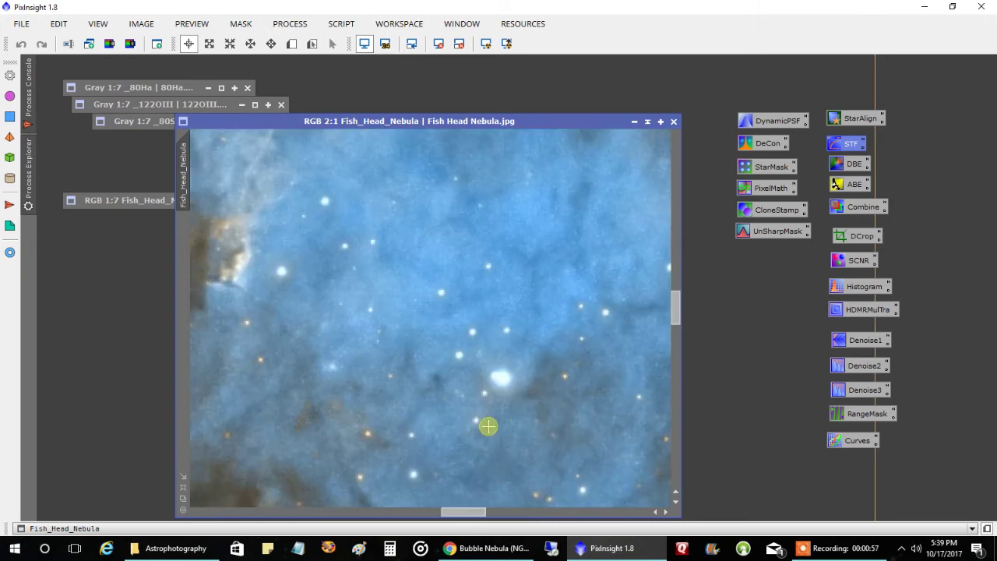
{"action": "scroll", "coordinate": [488, 426], "scroll_direction": "down", "scroll_amount": 1}
{"action": "scroll", "coordinate": [487, 426], "scroll_direction": "down", "scroll_amount": 4}
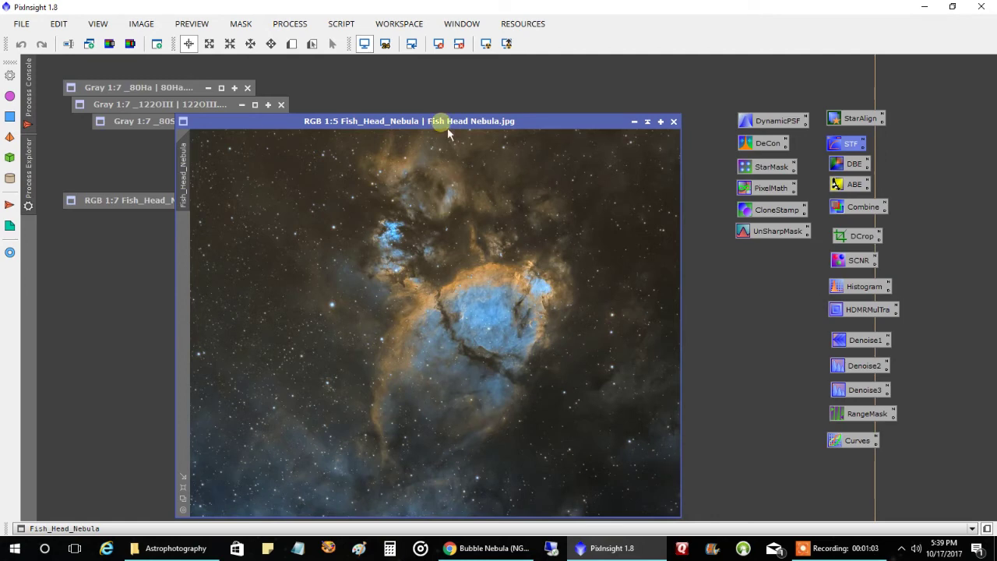
Step: Expand the collapsed Fish_Head_Nebula1 image and move the Fish_Head_Nebula window clear of it
{"action": "left_click_drag", "start_coordinate": [447, 122], "coordinate": [416, 88]}
{"action": "double_click", "coordinate": [99, 205]}
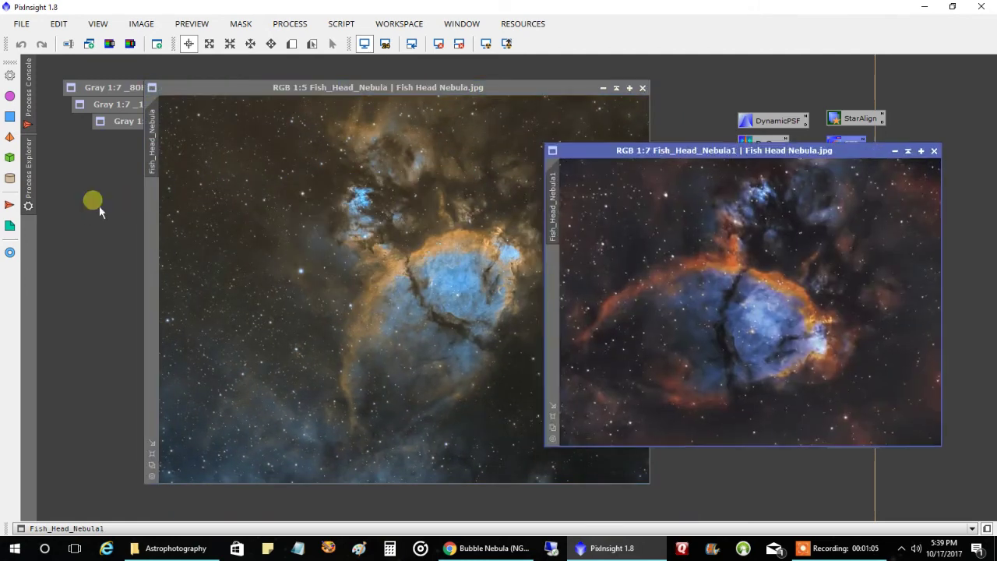
{"action": "left_click_drag", "start_coordinate": [462, 92], "coordinate": [366, 93]}
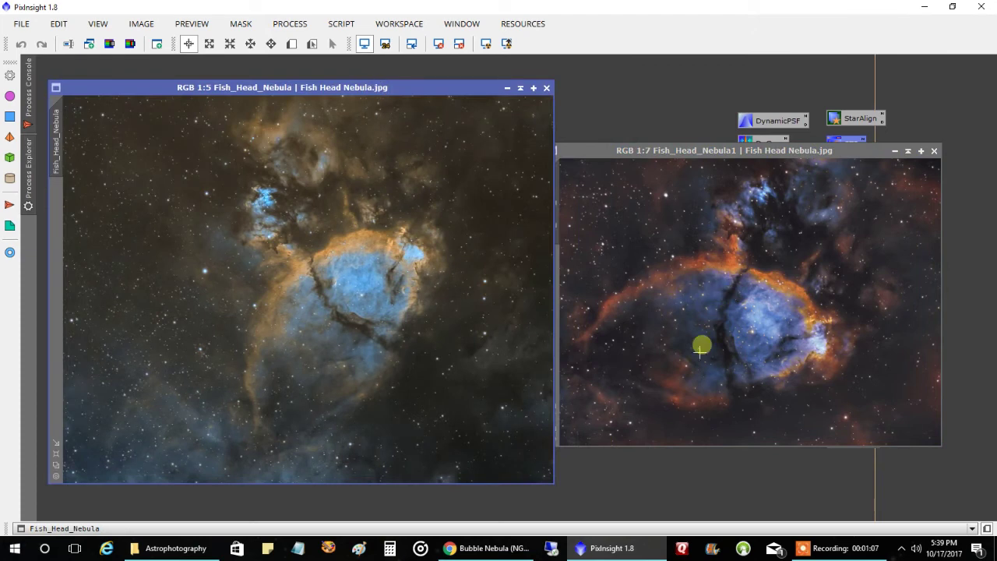
Step: Enlarge the Fish_Head_Nebula1 window to 1:5 scale and place it beside the Fish_Head_Nebula image
{"action": "left_click", "coordinate": [720, 269]}
{"action": "left_click", "coordinate": [555, 416]}
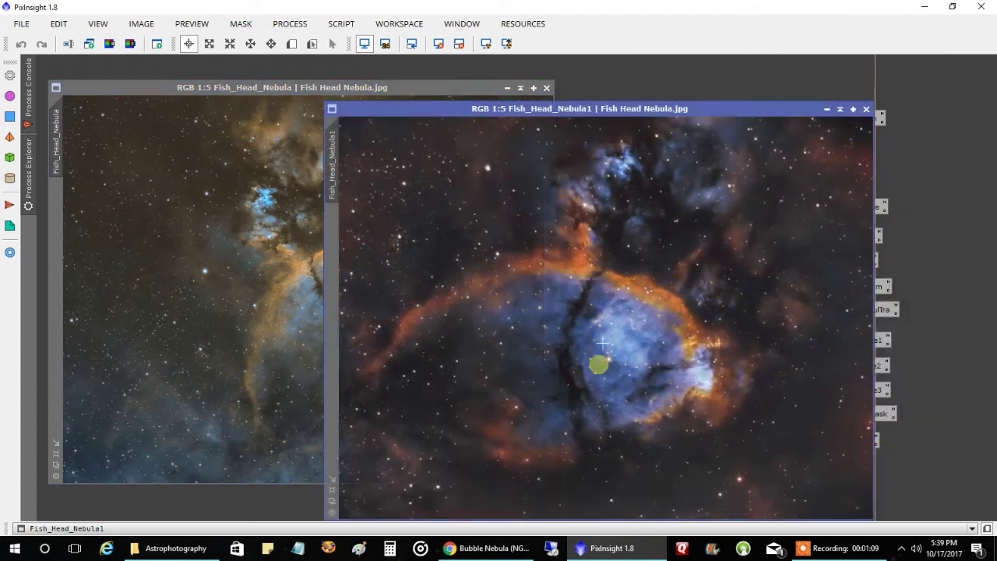
{"action": "left_click_drag", "start_coordinate": [600, 109], "coordinate": [711, 92]}
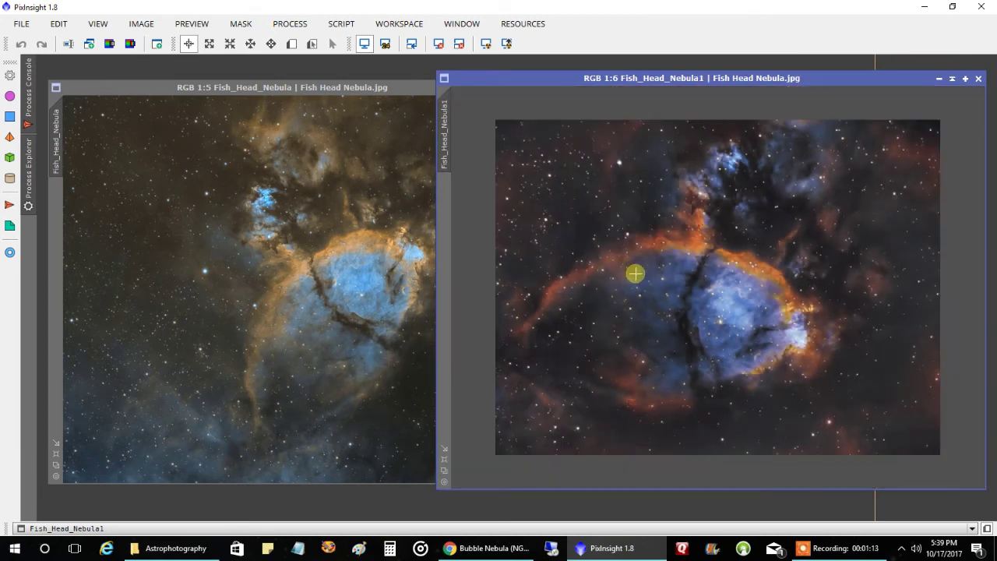
Step: Compare the core, dark lane and colours of the Fish_Head_Nebula and Fish_Head_Nebula1 images up close, ending with the full view of both
{"action": "scroll", "coordinate": [634, 264], "scroll_direction": "down", "scroll_amount": 1}
{"action": "scroll", "coordinate": [358, 288], "scroll_direction": "up", "scroll_amount": 1}
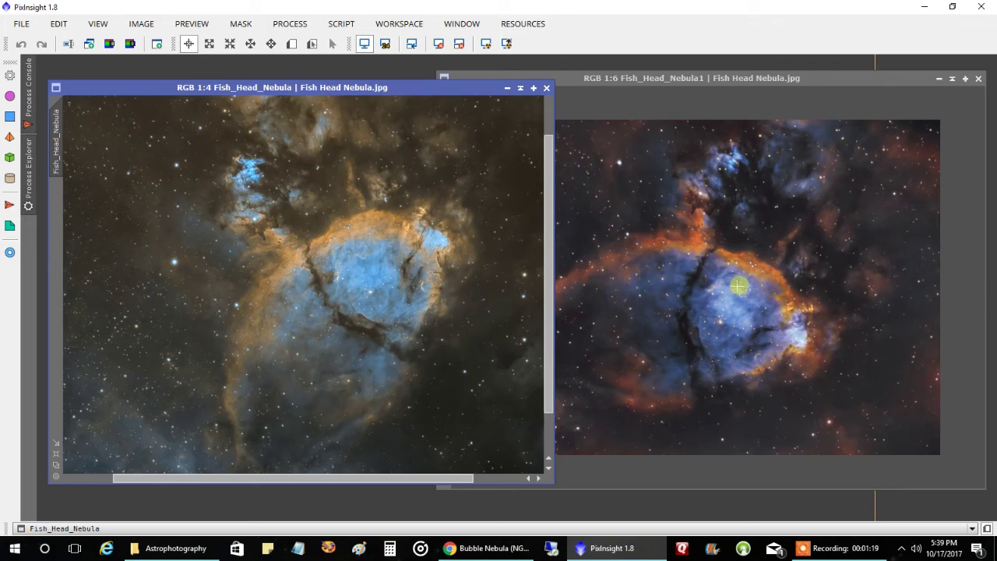
{"action": "scroll", "coordinate": [736, 285], "scroll_direction": "up", "scroll_amount": 1}
{"action": "scroll", "coordinate": [434, 297], "scroll_direction": "up", "scroll_amount": 1}
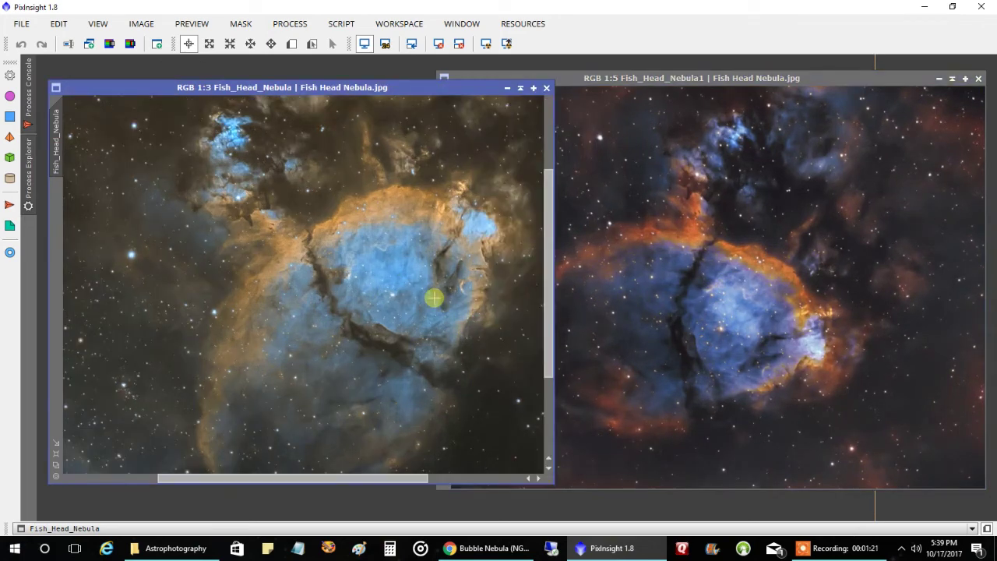
{"action": "scroll", "coordinate": [433, 298], "scroll_direction": "down", "scroll_amount": 1}
{"action": "left_click", "coordinate": [733, 257]}
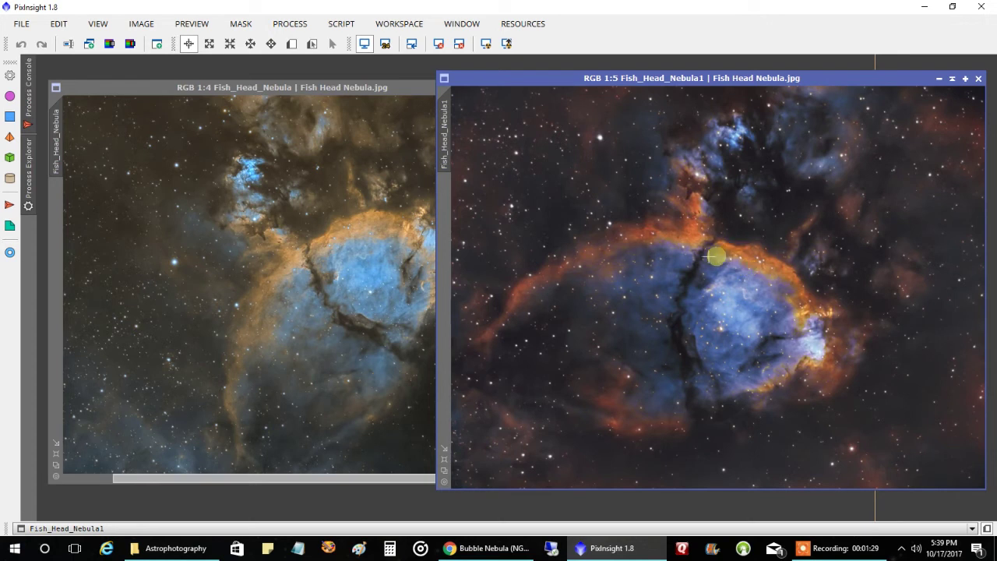
{"action": "left_click", "coordinate": [348, 274]}
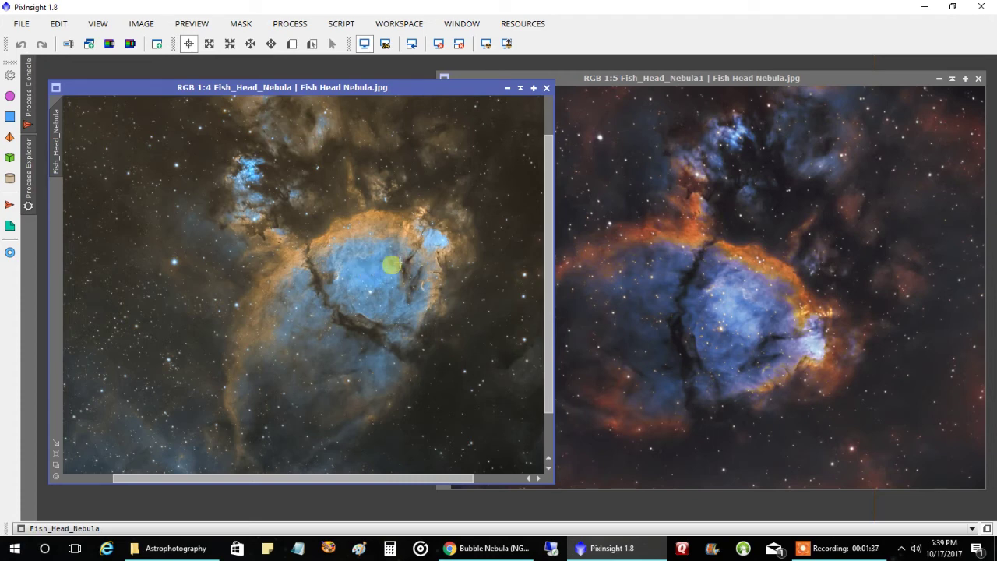
{"action": "scroll", "coordinate": [636, 267], "scroll_direction": "down", "scroll_amount": 1}
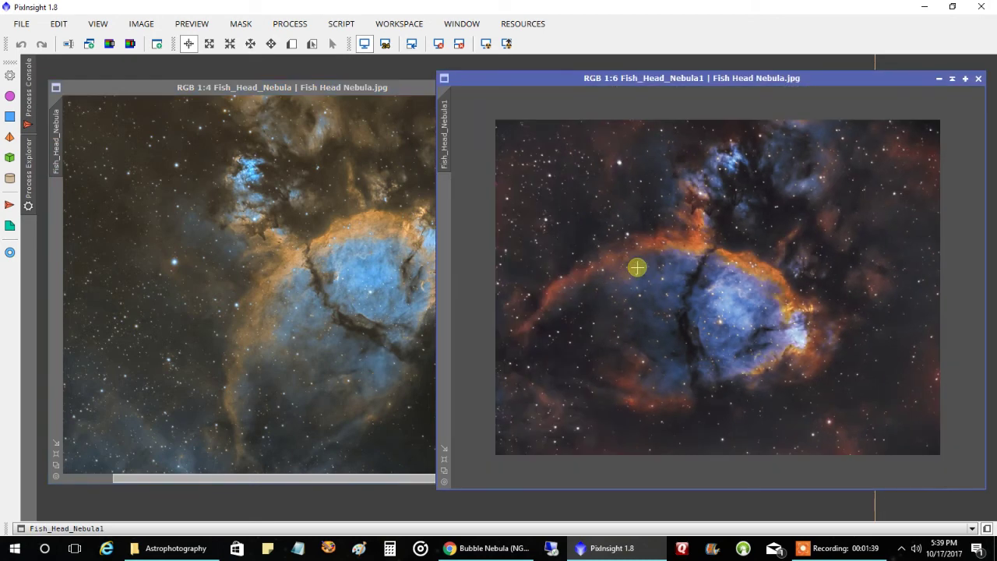
{"action": "scroll", "coordinate": [379, 287], "scroll_direction": "down", "scroll_amount": 1}
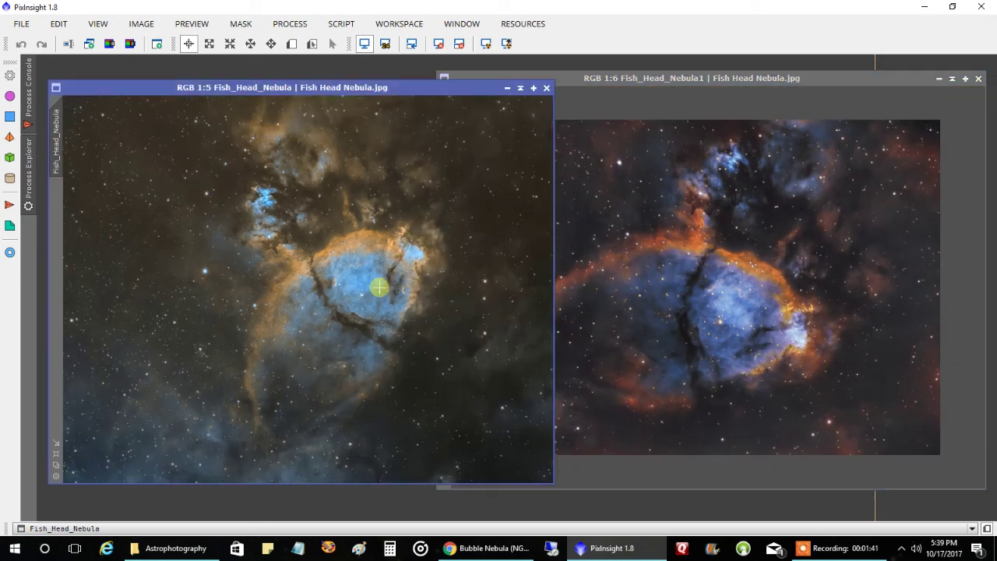